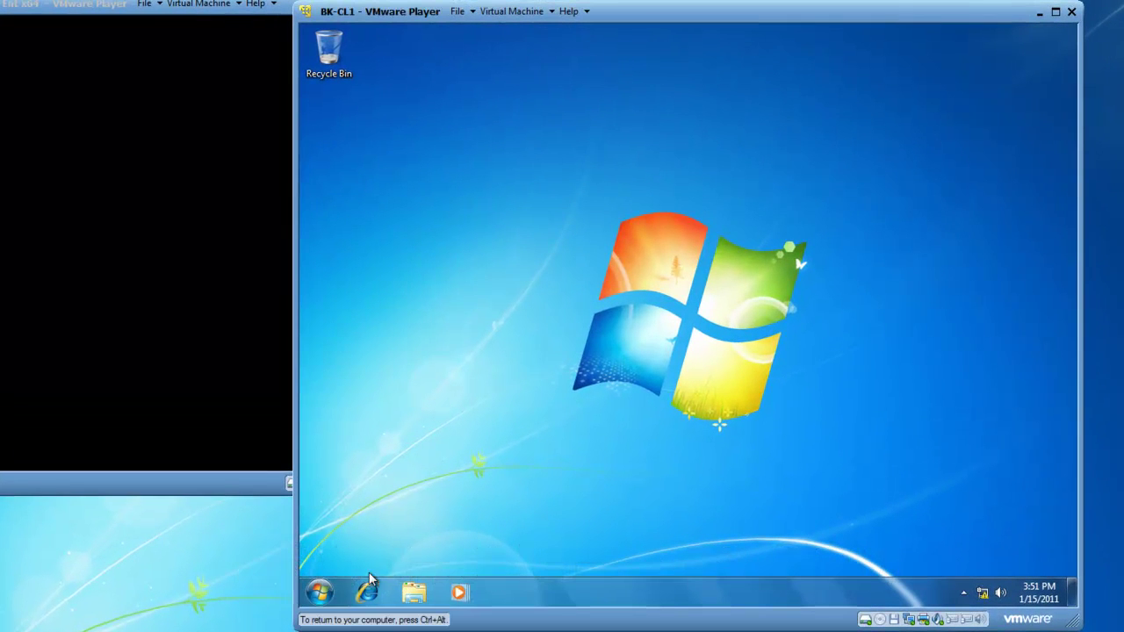
- Open Computer Management and display the local groups under Local Users and Groups
left_click(322, 597)
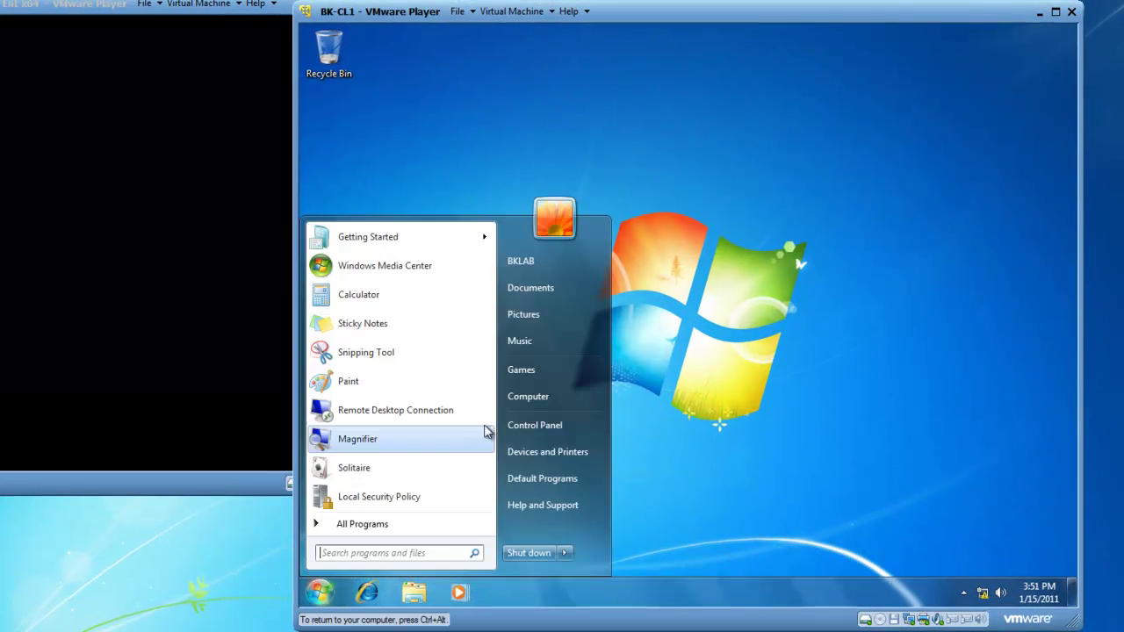
right_click(527, 401)
left_click(554, 431)
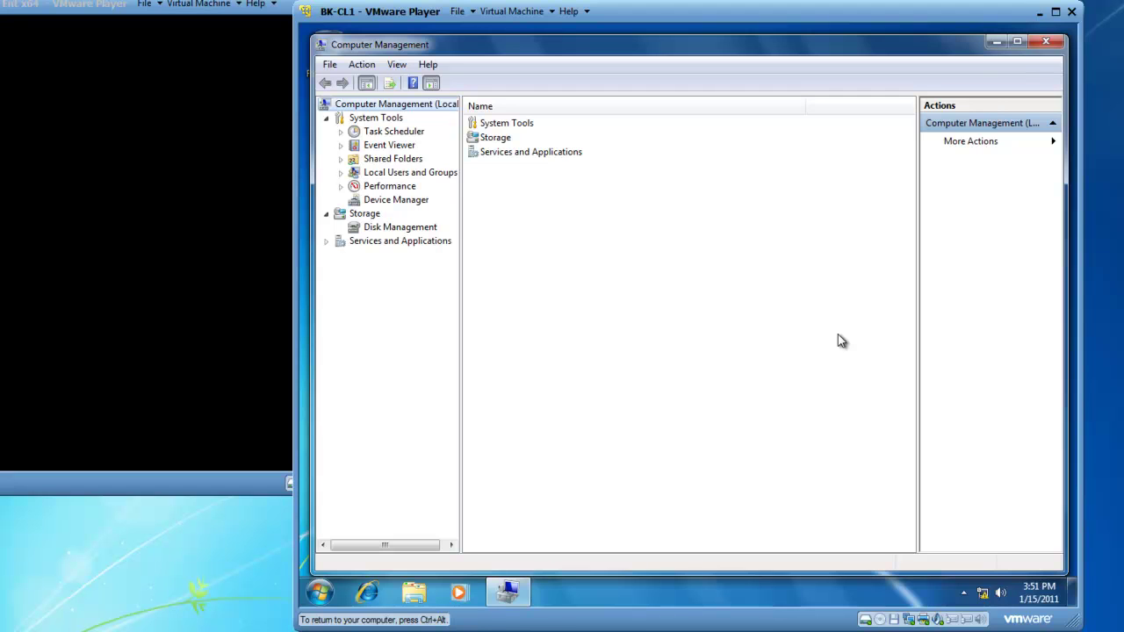
left_click(342, 173)
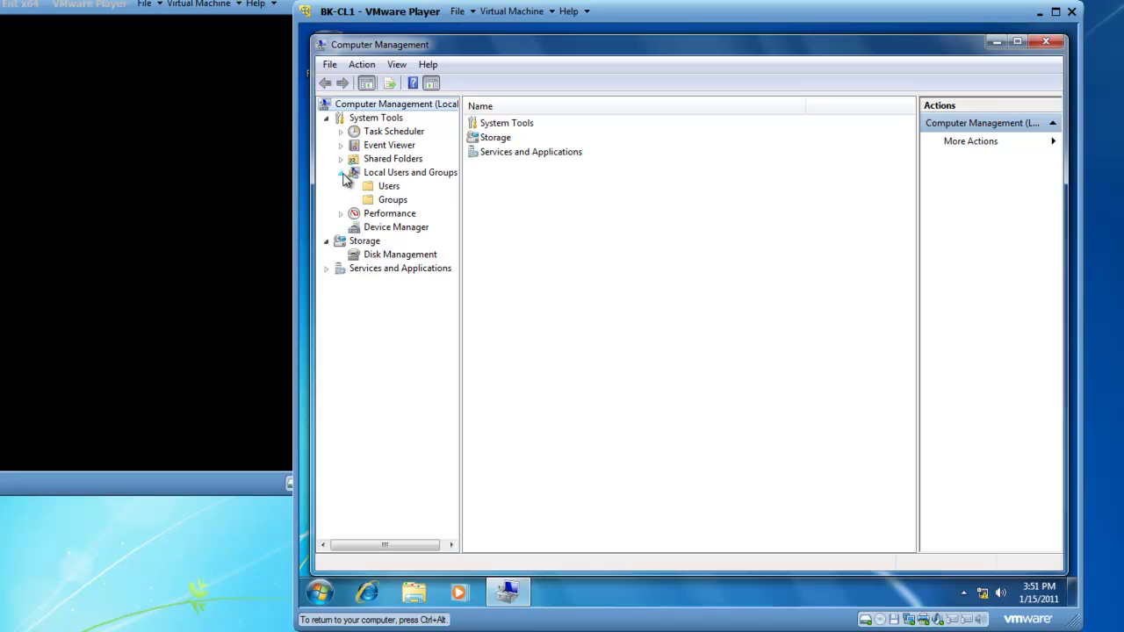
left_click(392, 200)
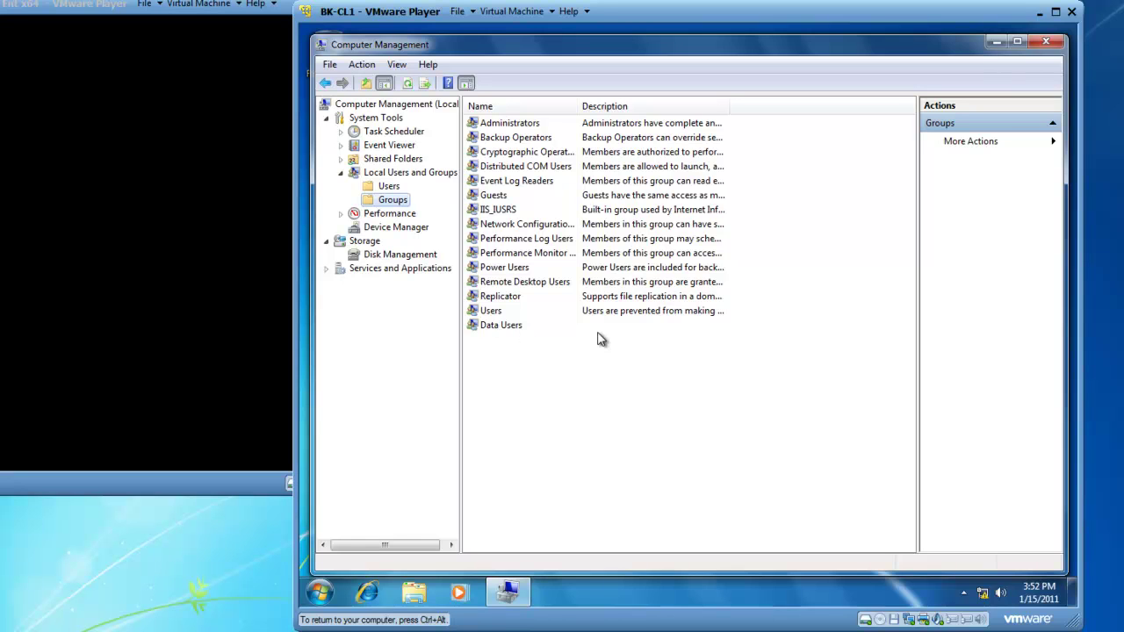
- Create a local group named Accounting with the description "To be used by accountants"
right_click(377, 205)
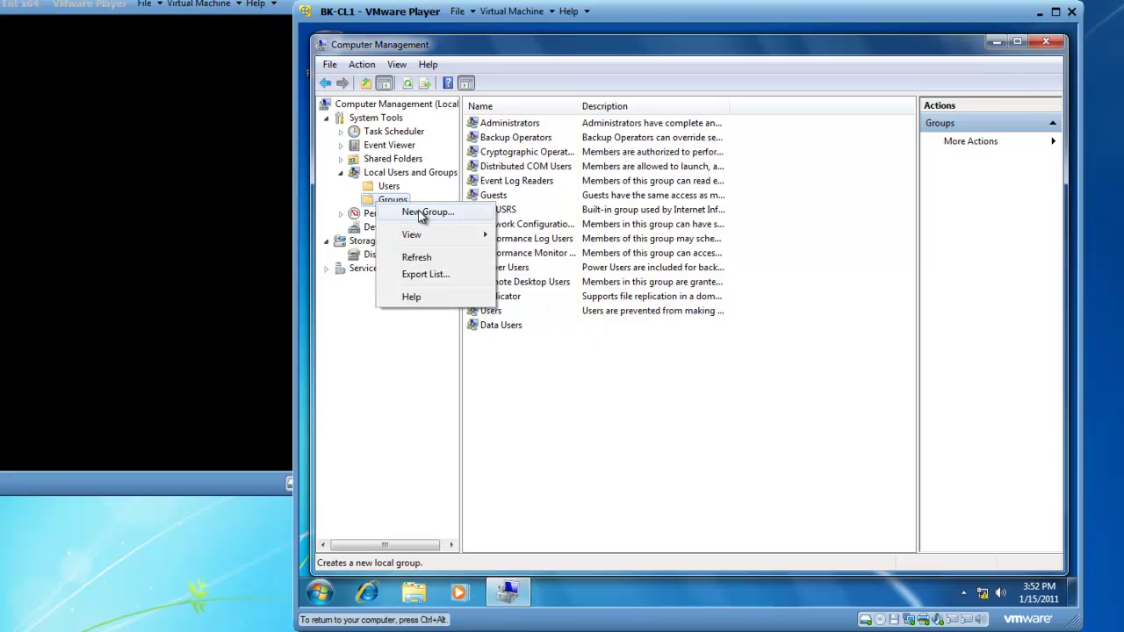
left_click(422, 213)
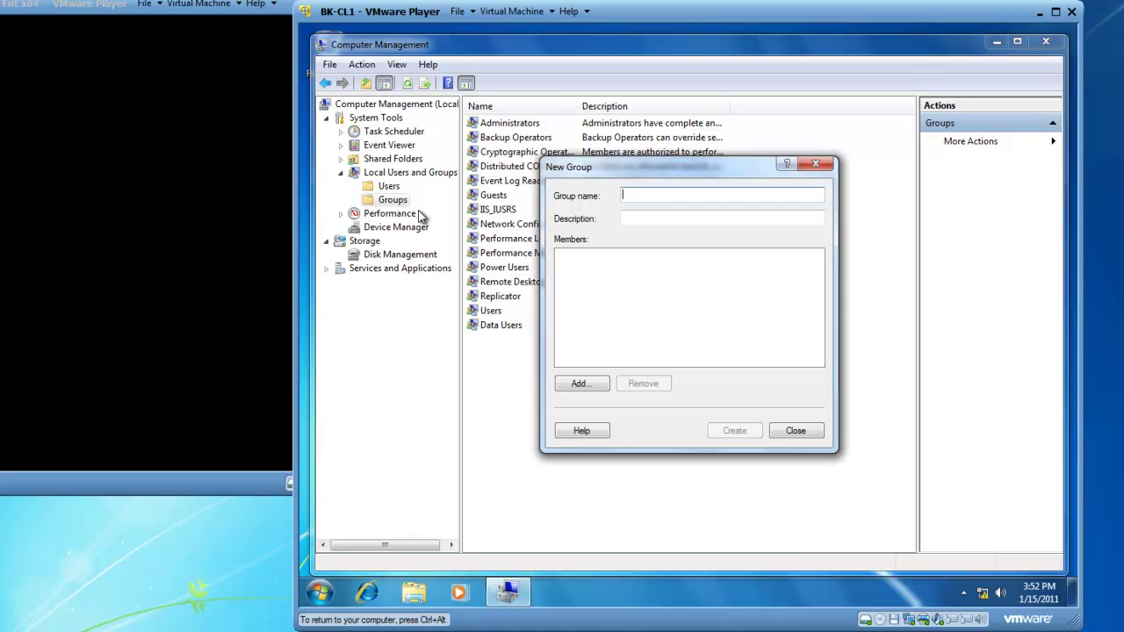
type("Accounting")
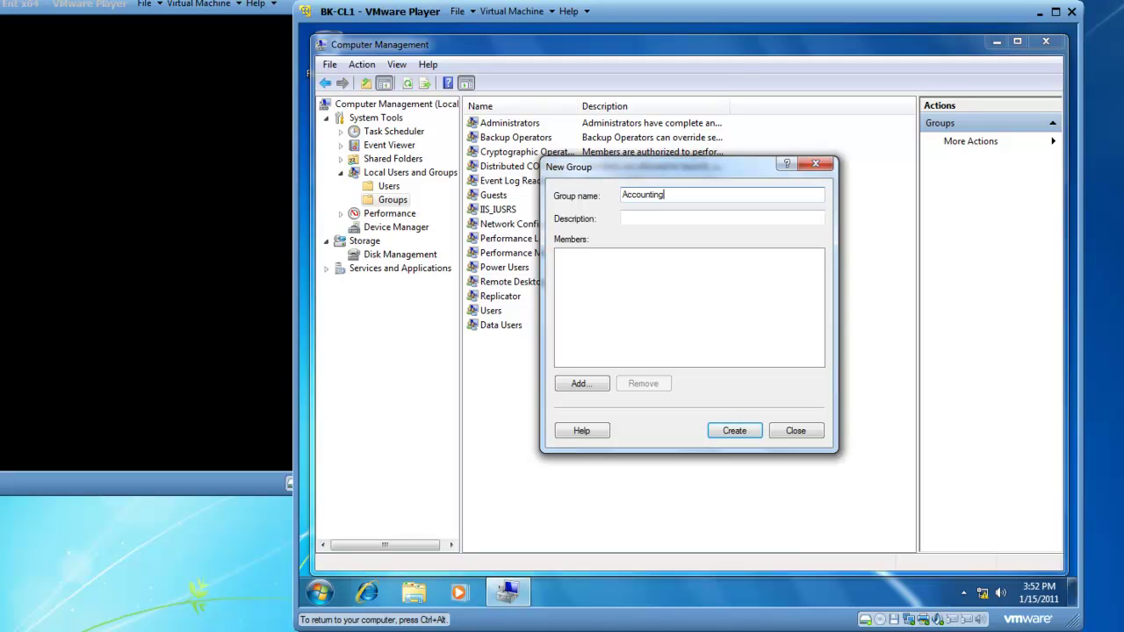
left_click(638, 221)
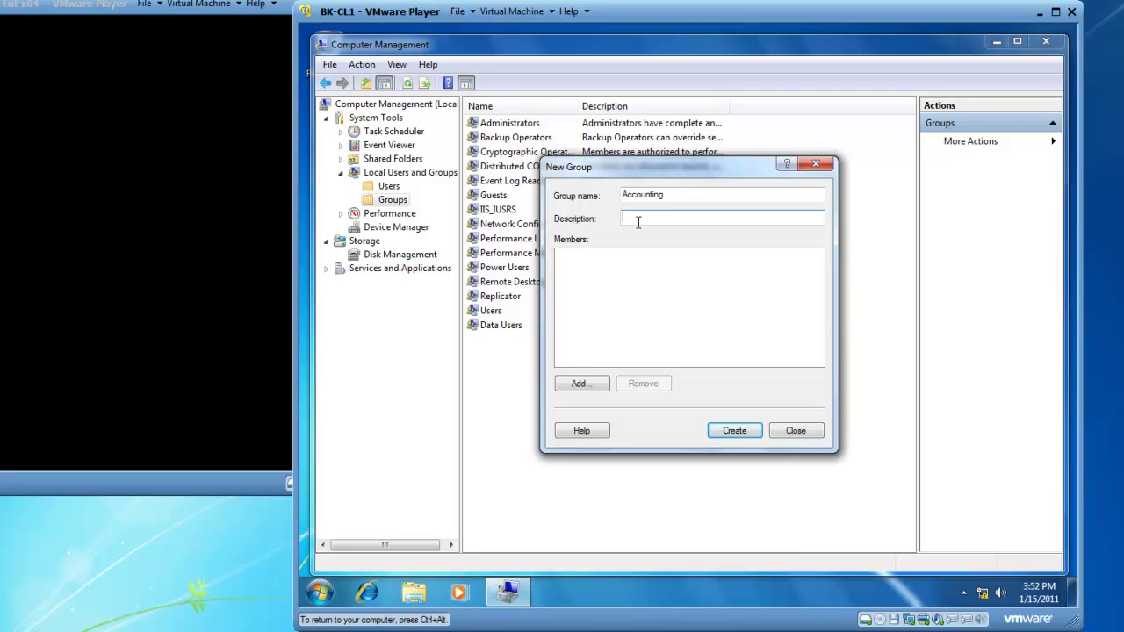
type("To be used by accountants")
left_click(731, 434)
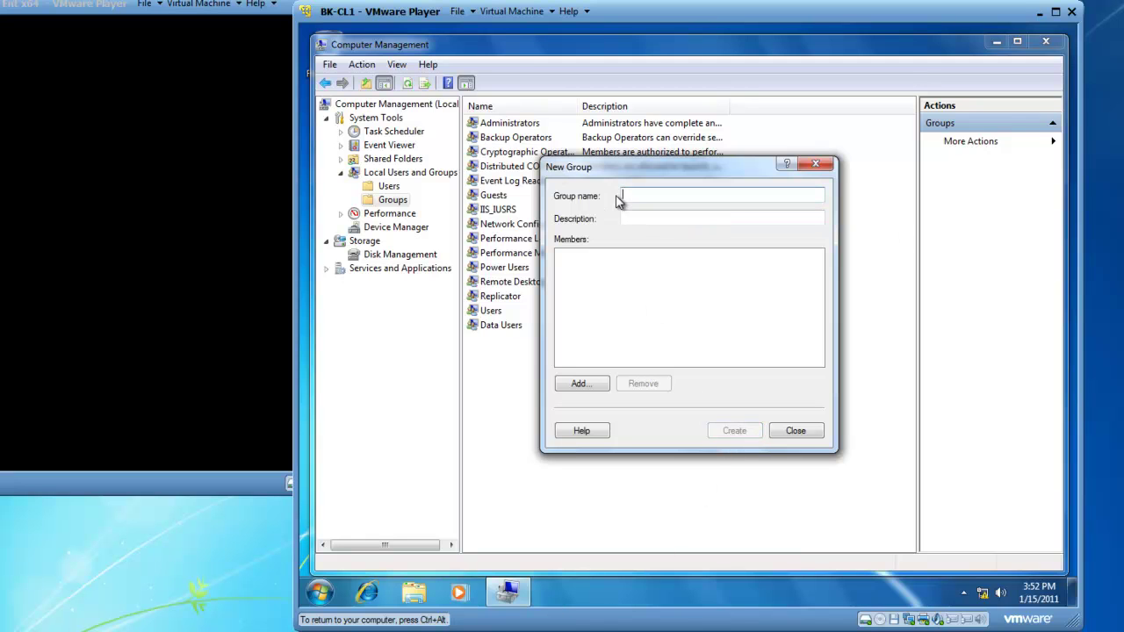
- Create a second local group named Bookkeeping with the description "Bookkeepers group" and finish adding groups
left_click(677, 194)
type("Book")
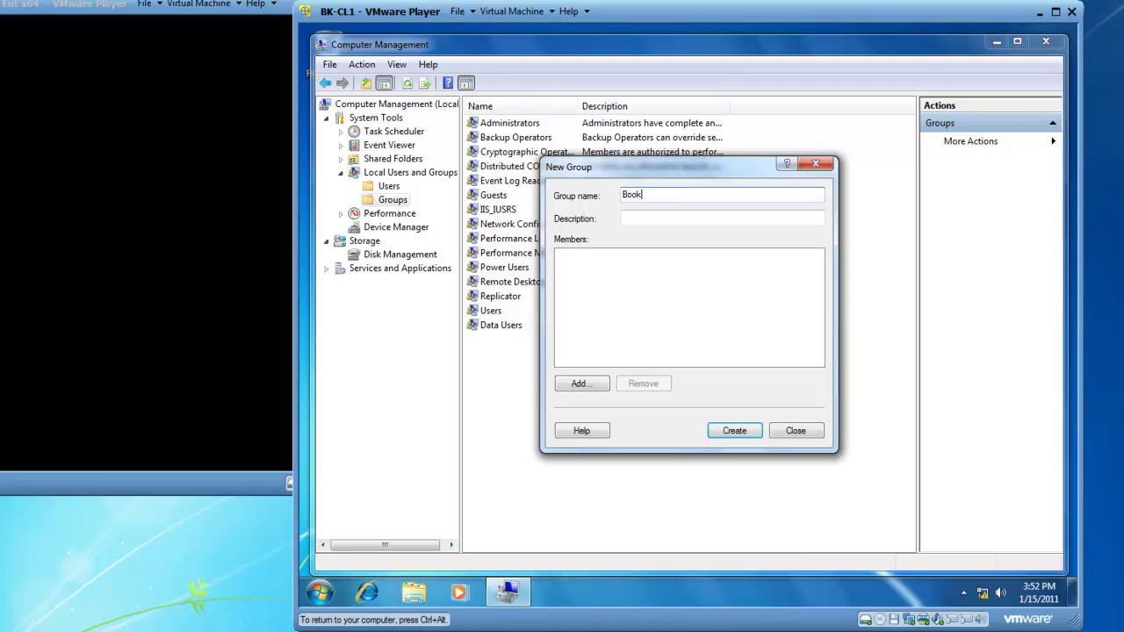
type("keeping")
key("Tab")
type("Bookkee")
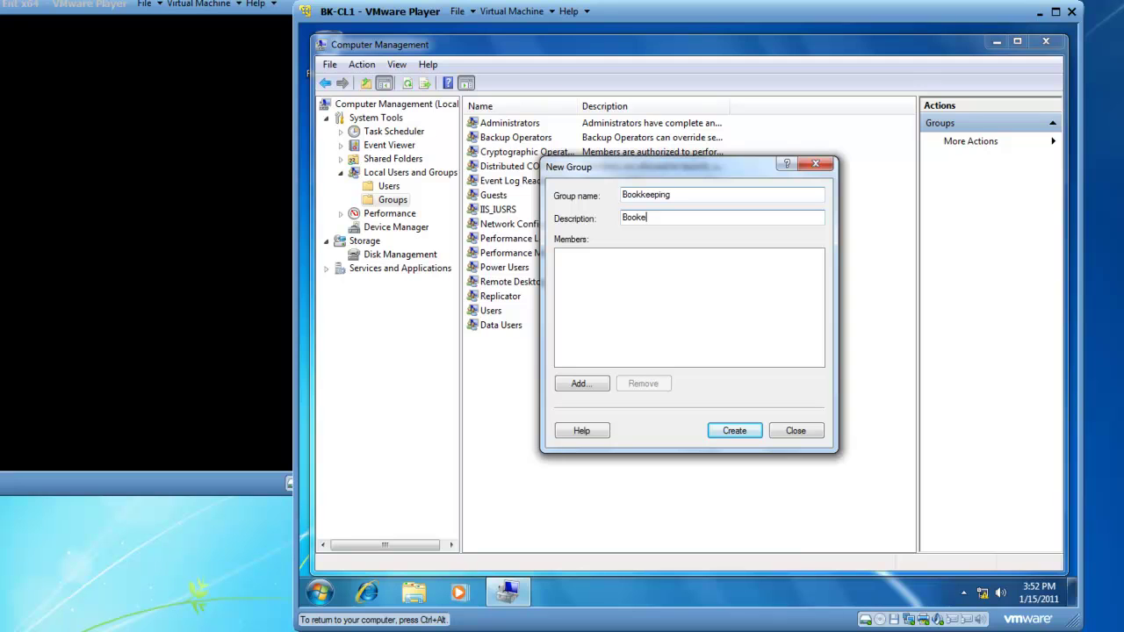
type("pr")
key("BackSpace")
type("ers group")
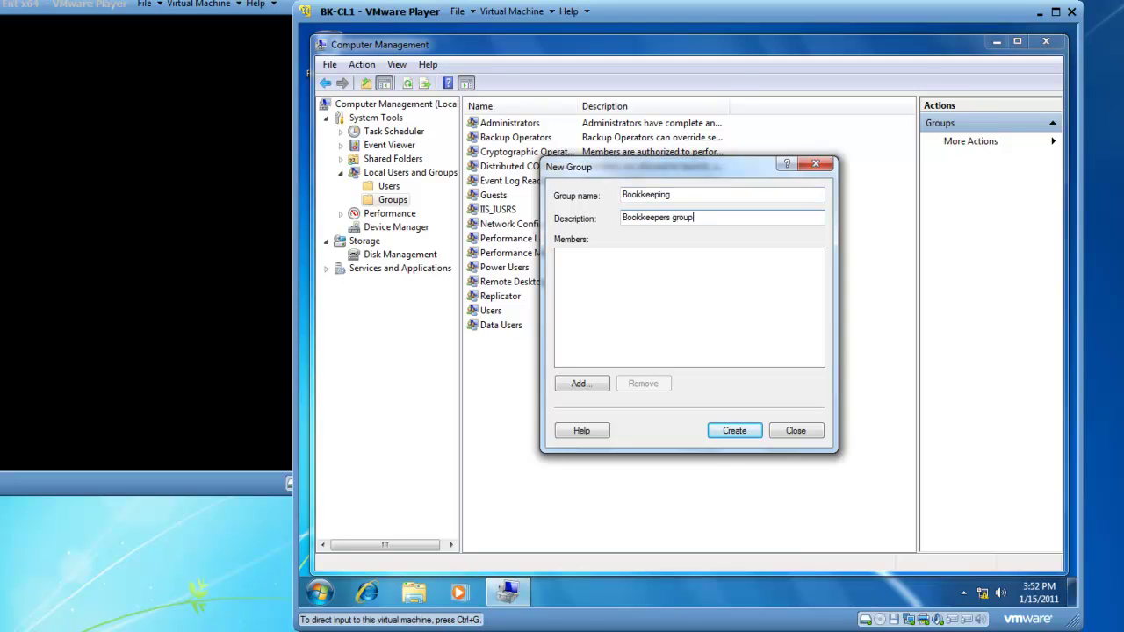
left_click(734, 433)
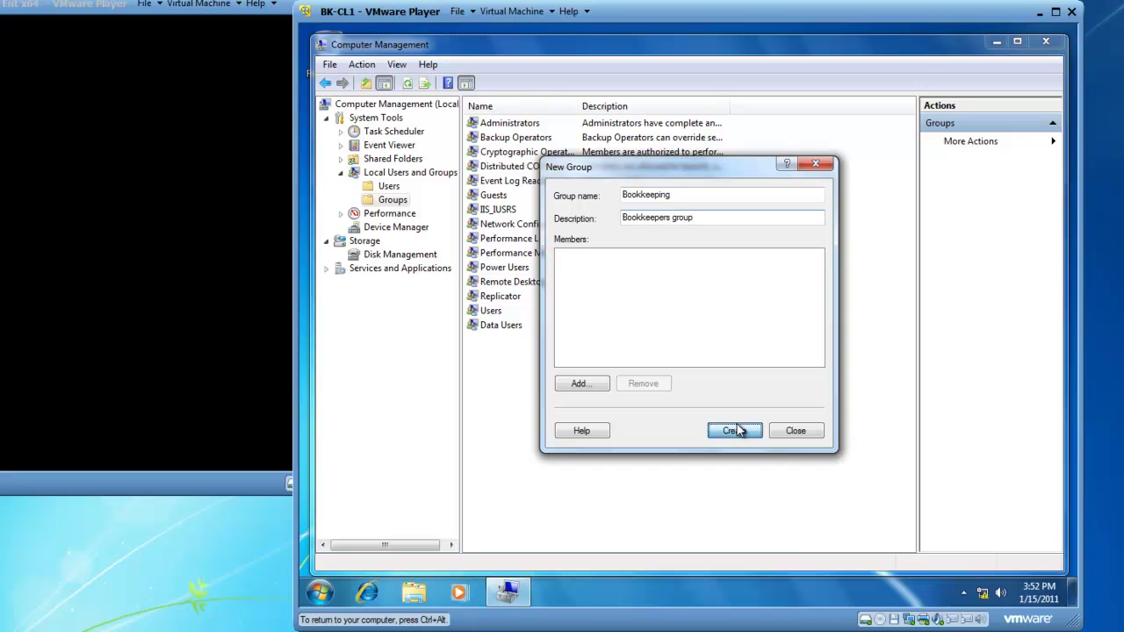
left_click(795, 431)
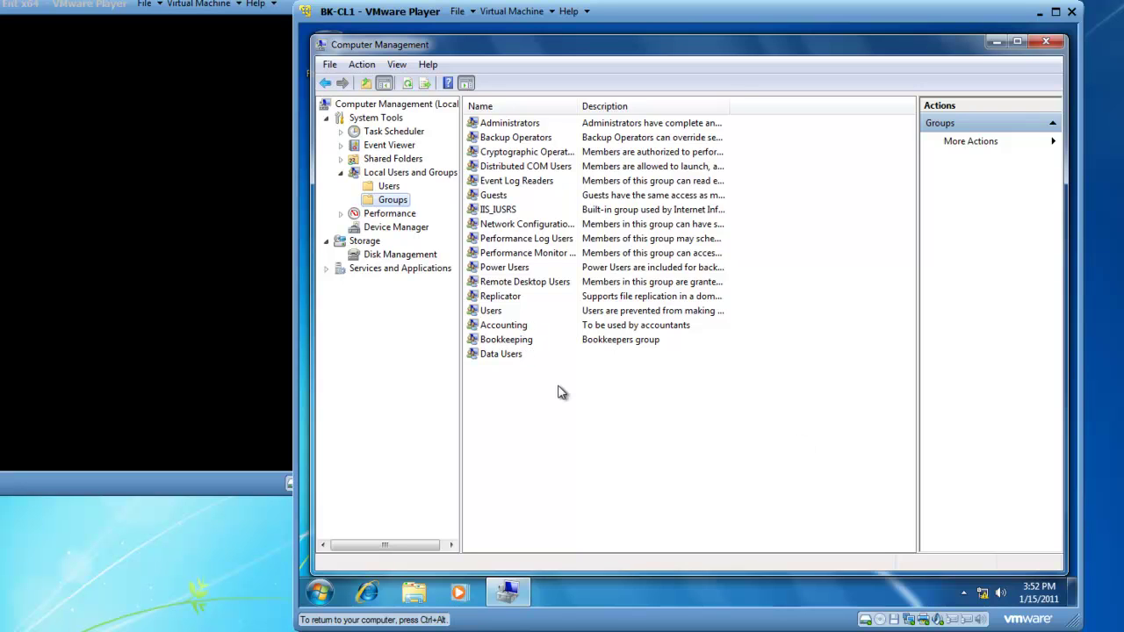
- Search the local accounts and add the last user account in folder BK-CL1 as a member of the Accounting group
double_click(515, 326)
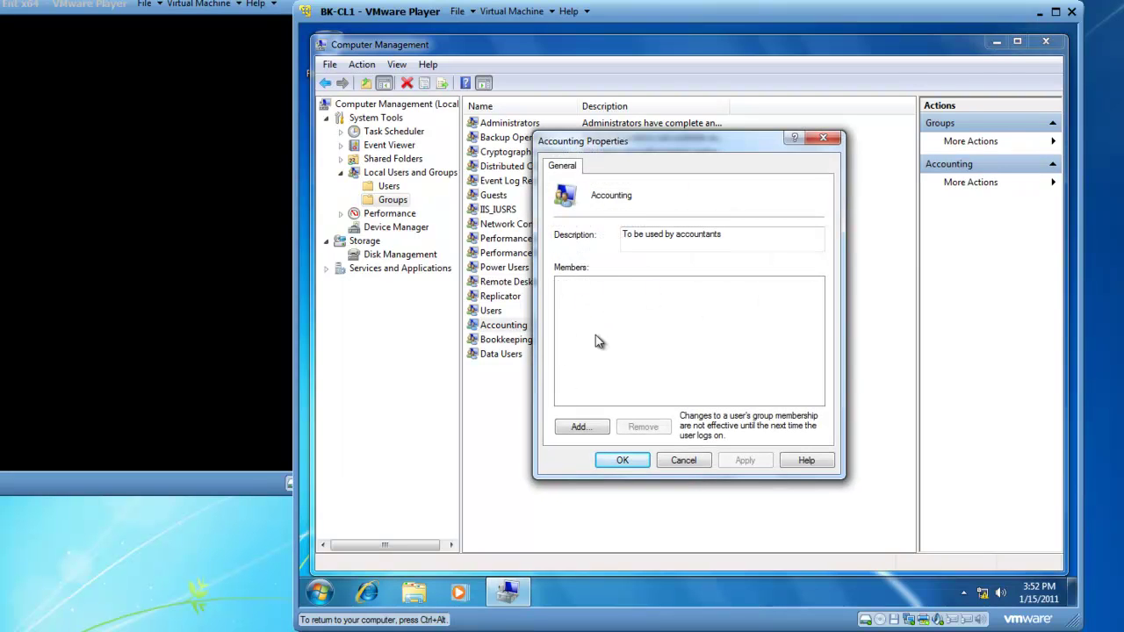
left_click(579, 428)
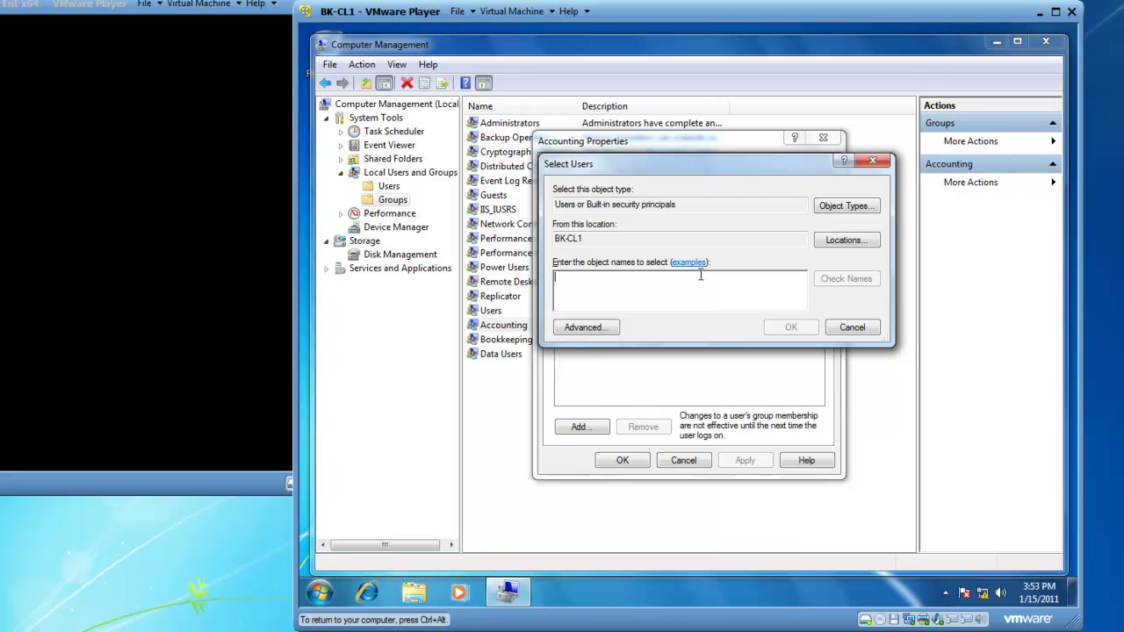
left_click(581, 328)
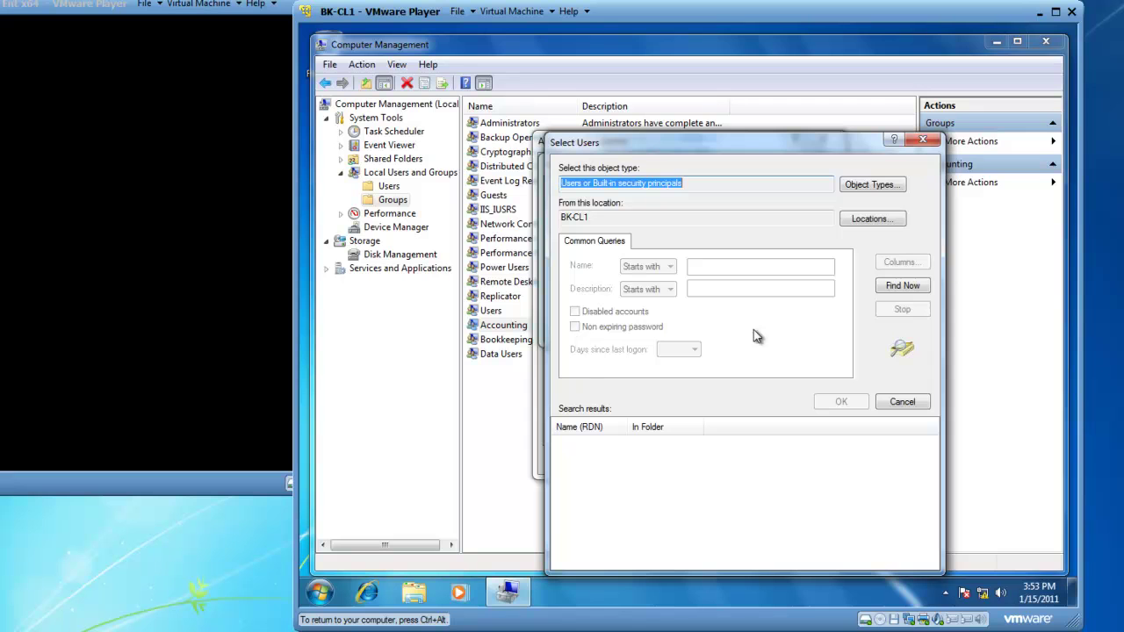
left_click(894, 288)
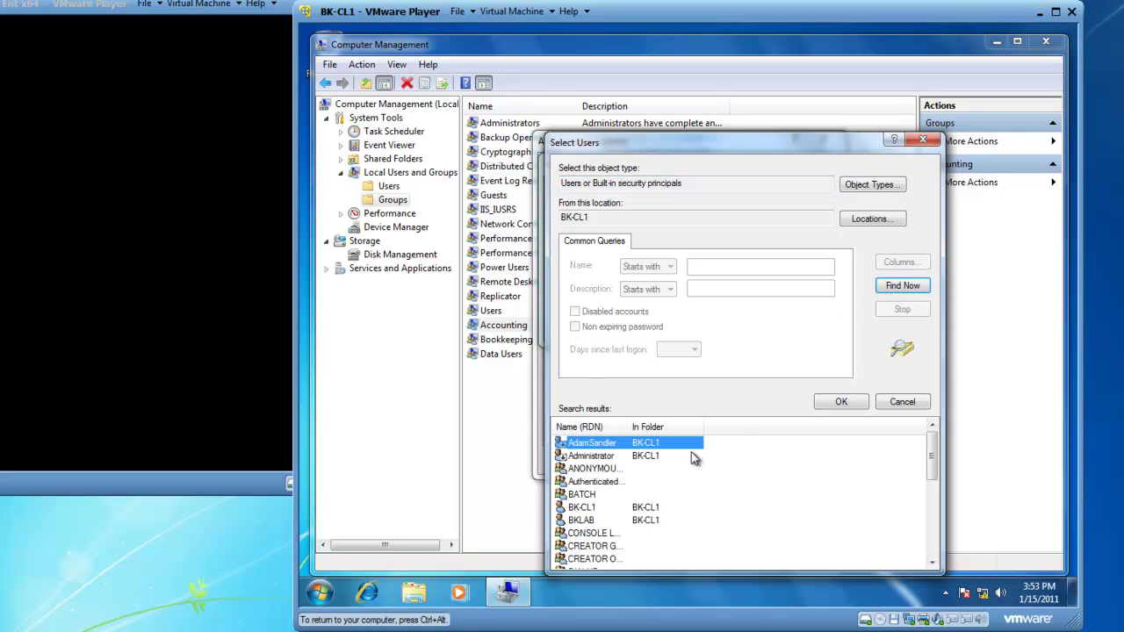
left_click_drag(931, 466, 933, 530)
left_click(562, 507)
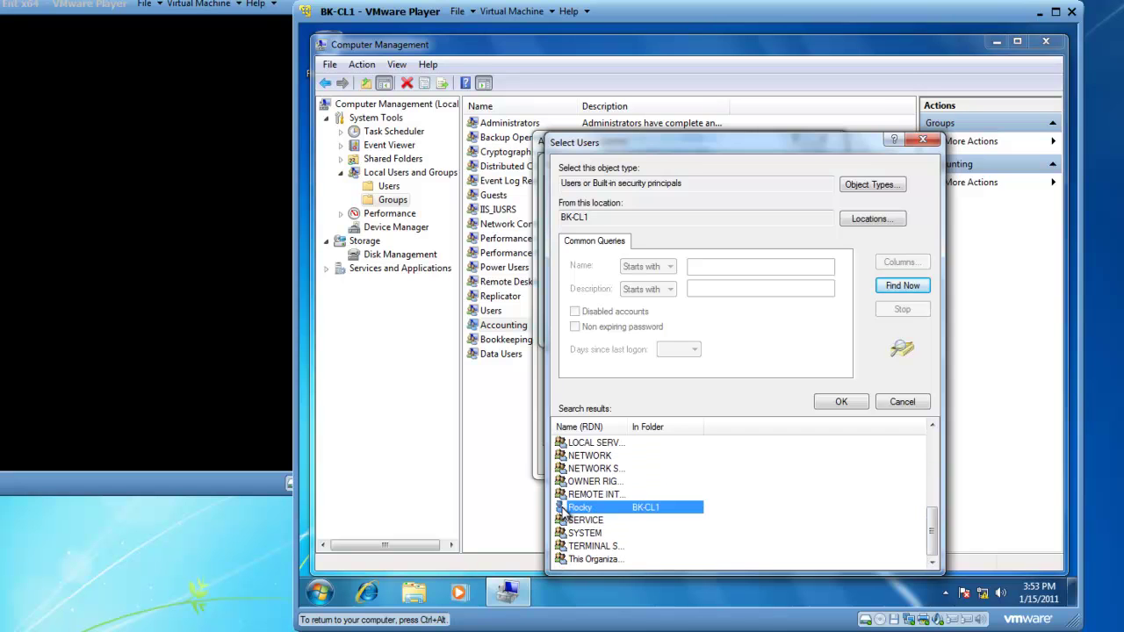
double_click(563, 508)
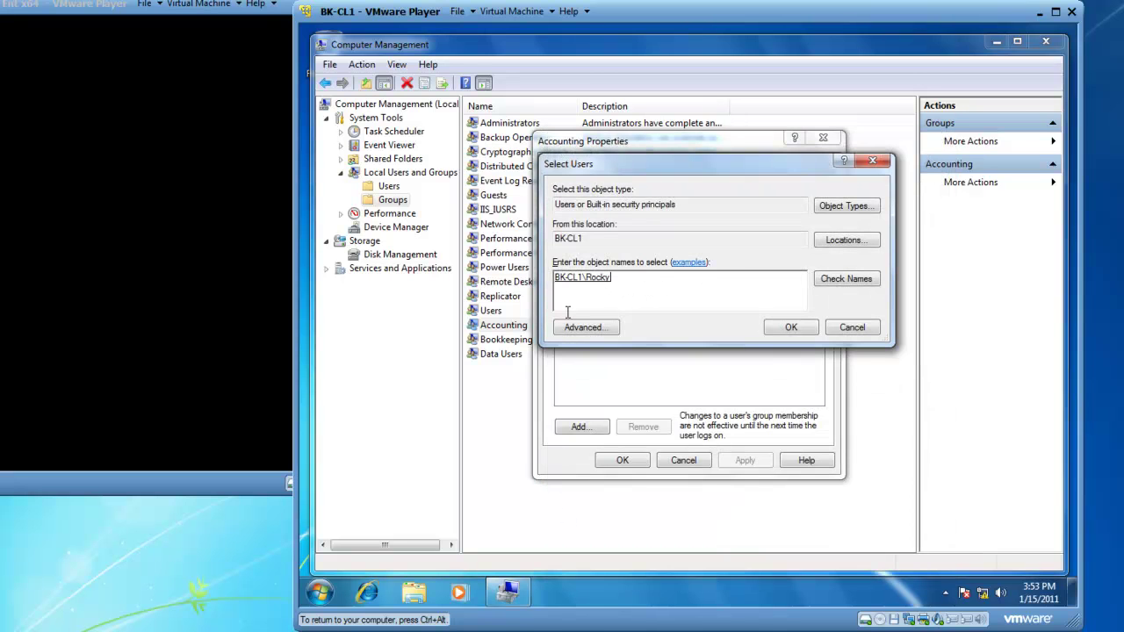
left_click(791, 327)
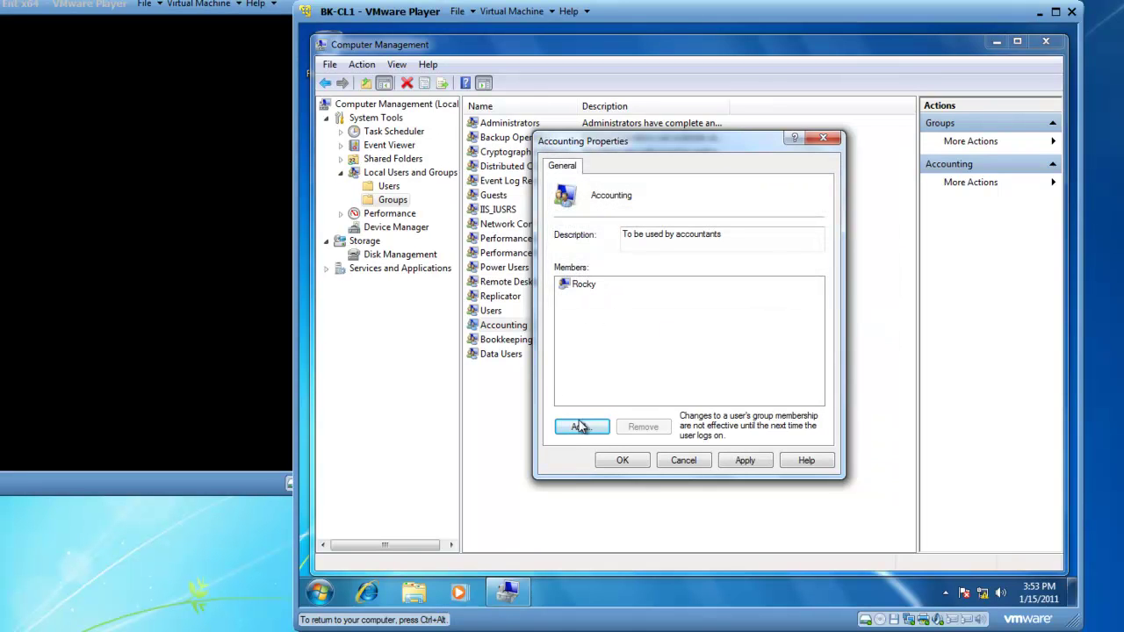
left_click(621, 461)
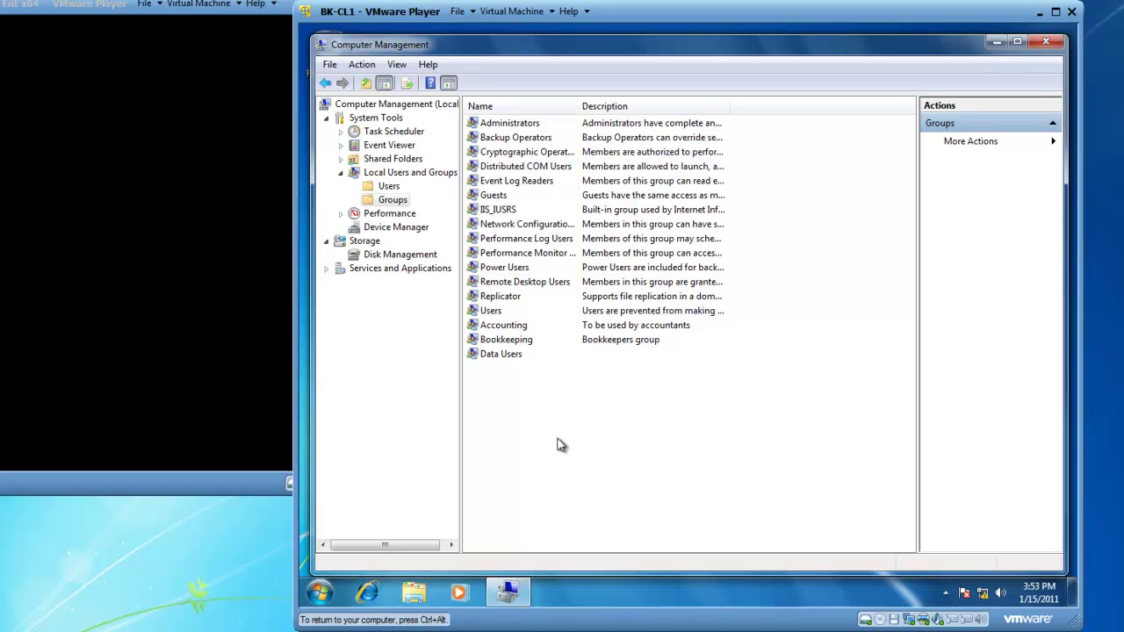
- Add the local user BK-CL1 to the Bookkeeping group through the user's group membership properties
left_click(386, 188)
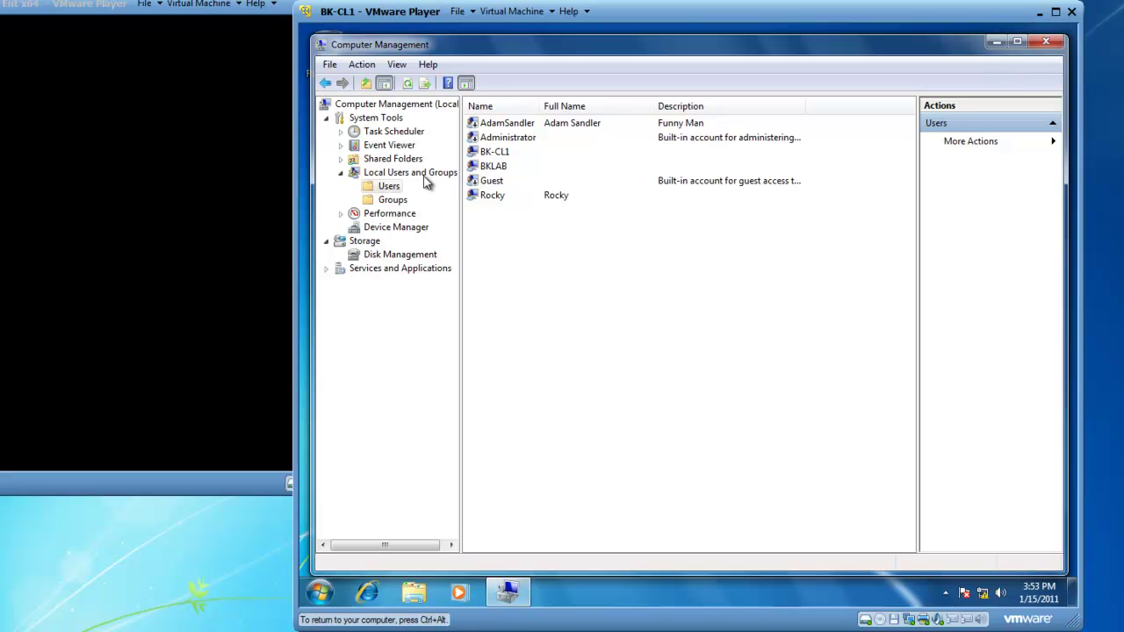
double_click(494, 153)
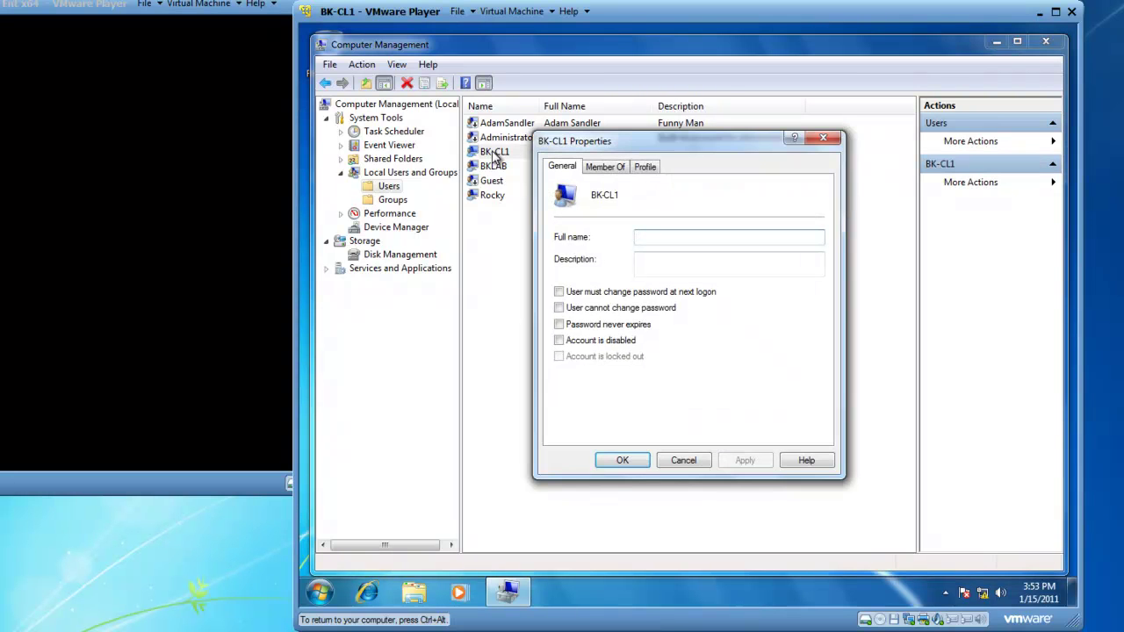
left_click(606, 166)
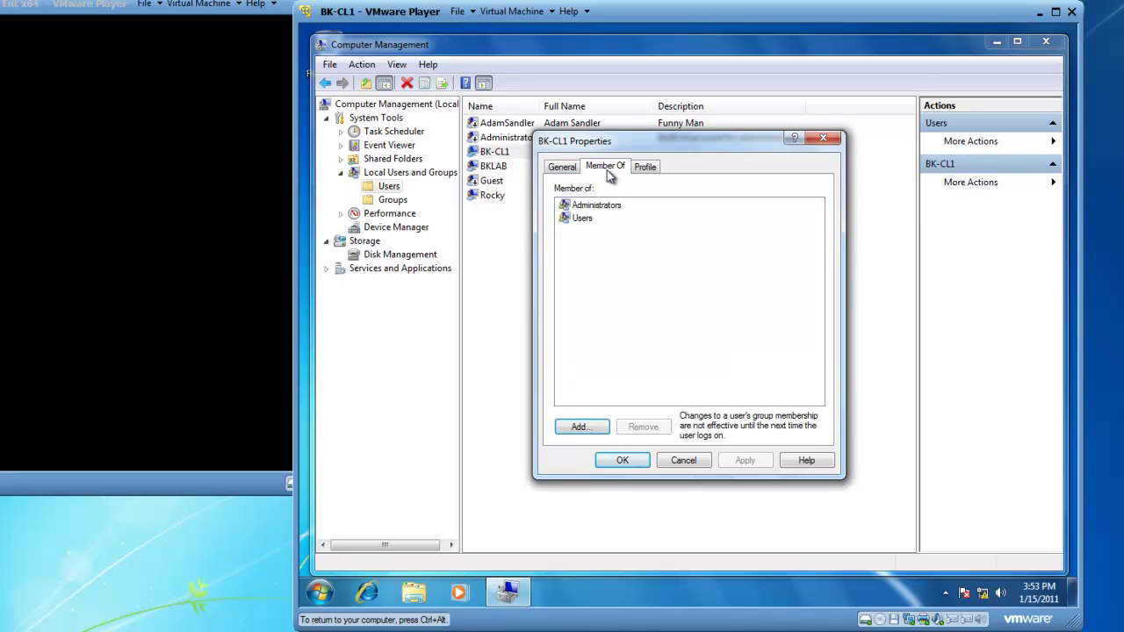
left_click(578, 428)
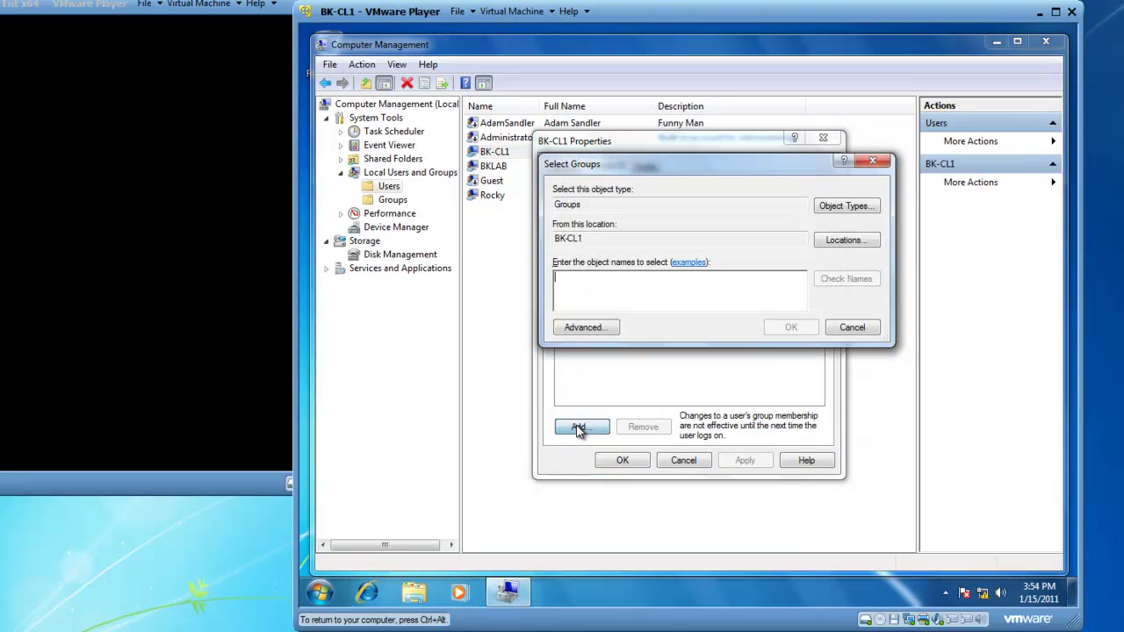
left_click(599, 327)
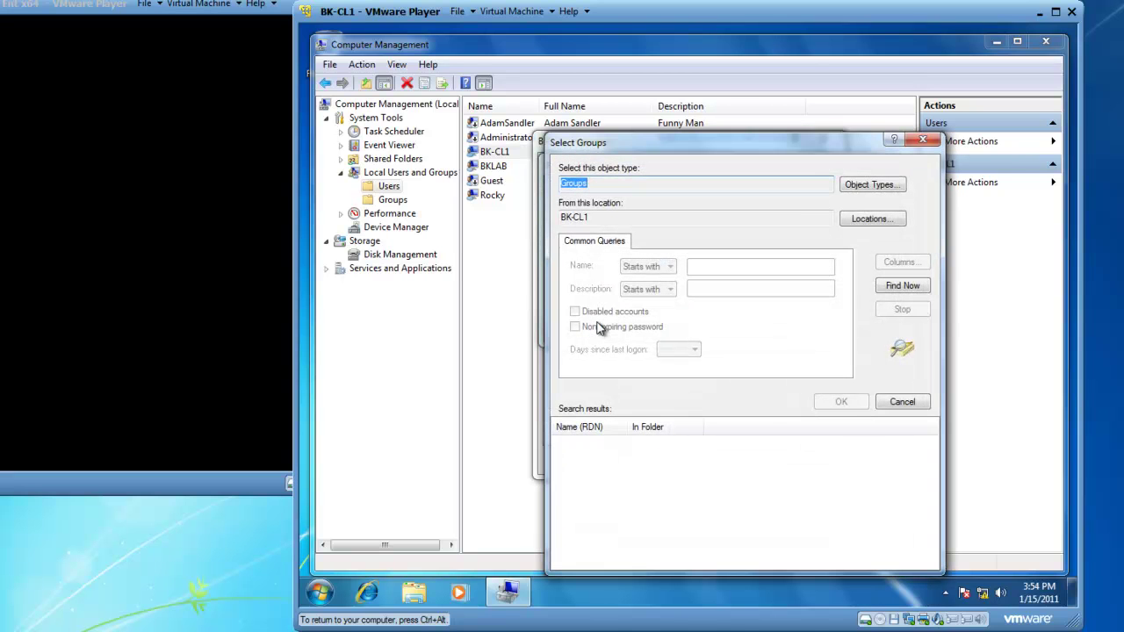
left_click(900, 287)
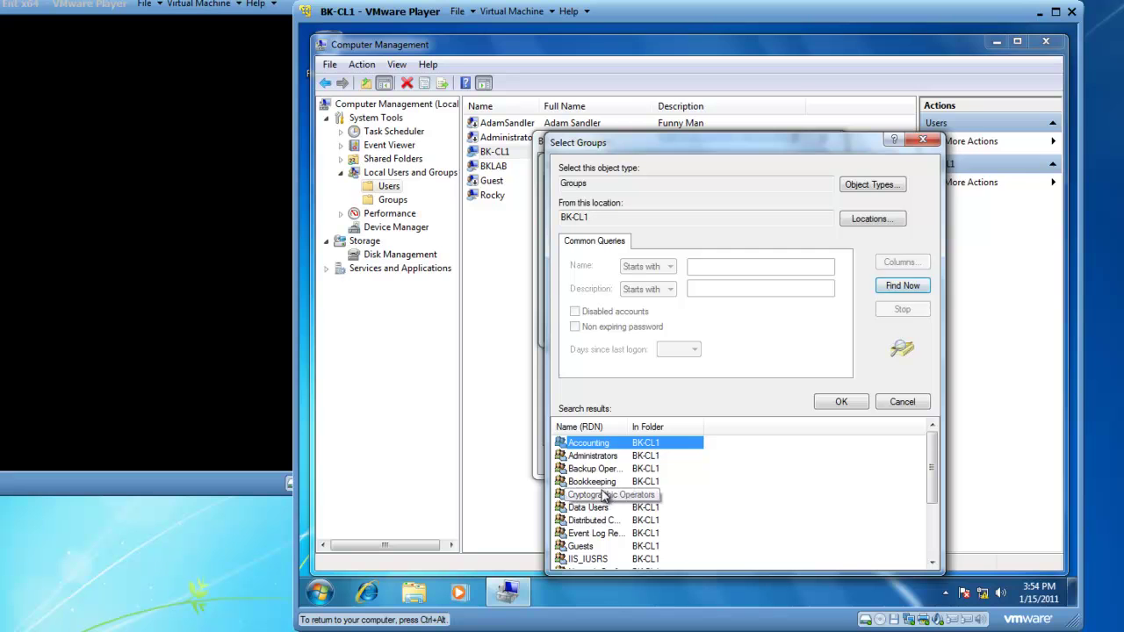
left_click(602, 482)
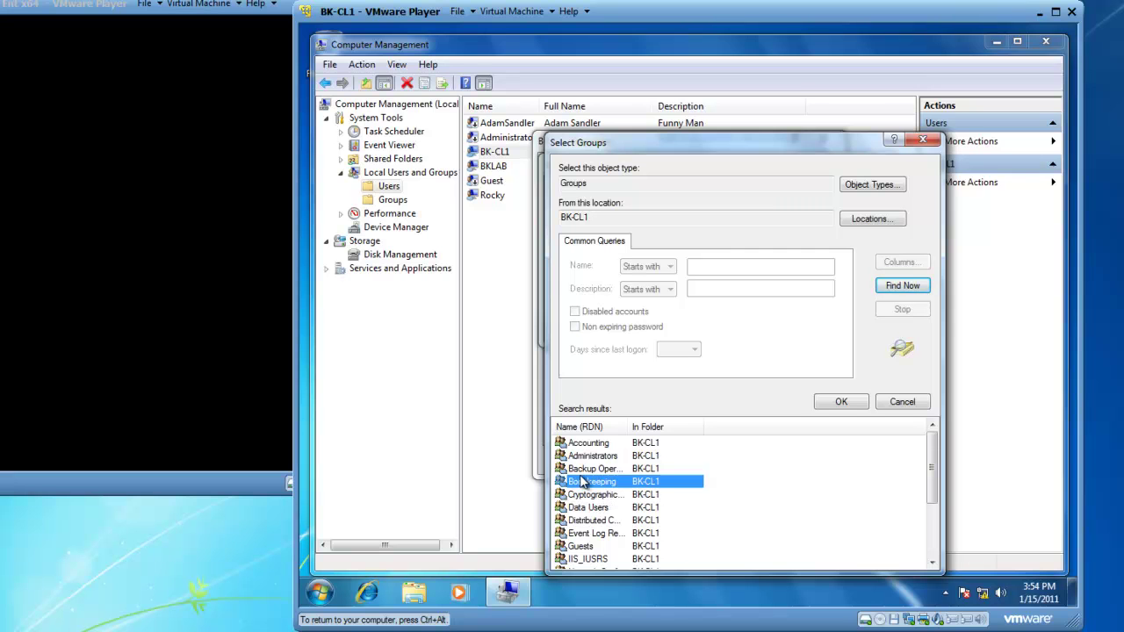
double_click(579, 485)
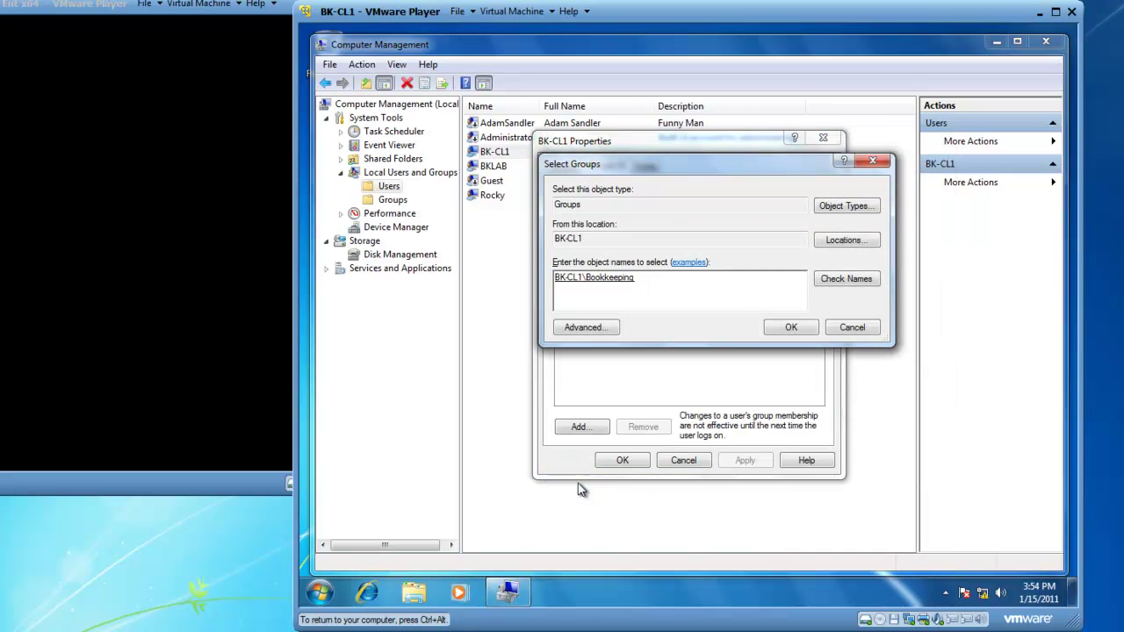
left_click(788, 327)
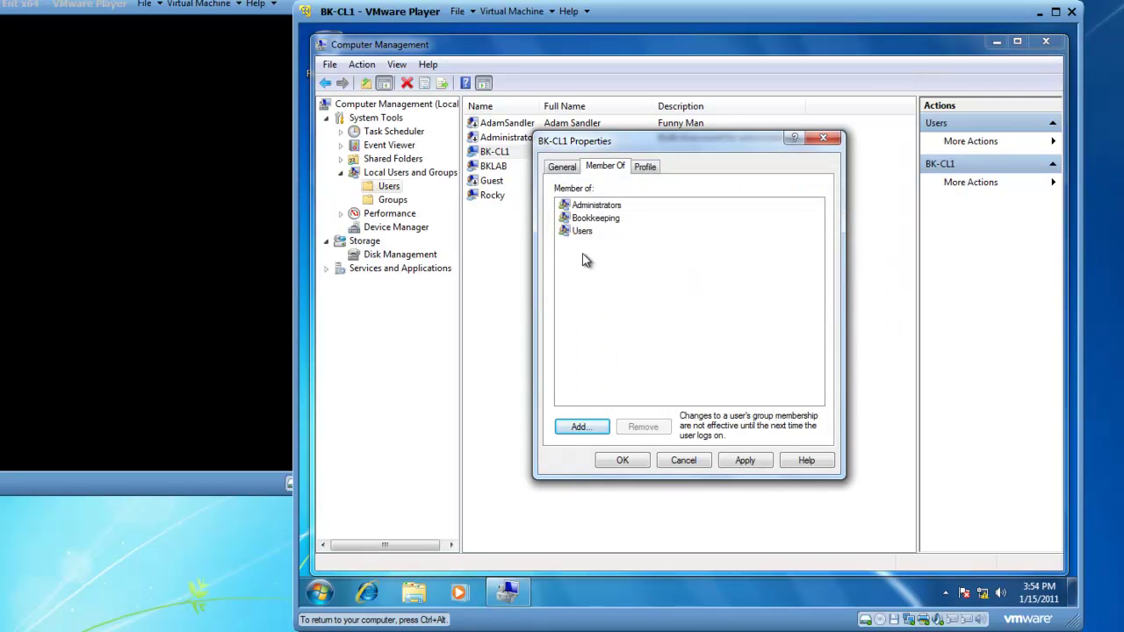
left_click(620, 462)
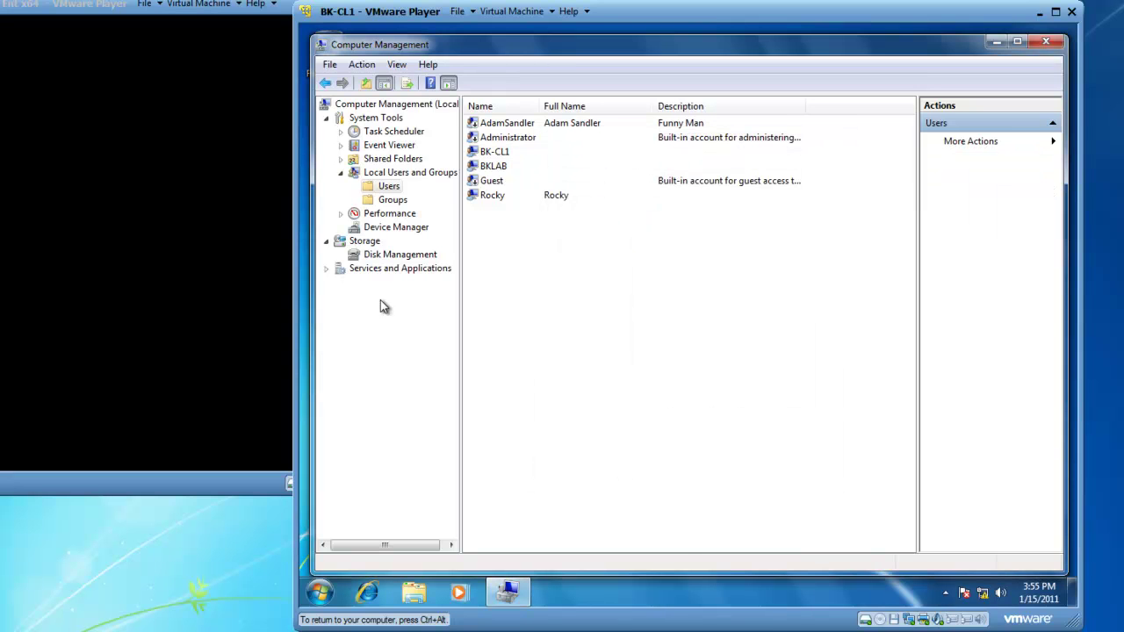
- Check the member list of the Bookkeeping group and close Computer Management
left_click(386, 202)
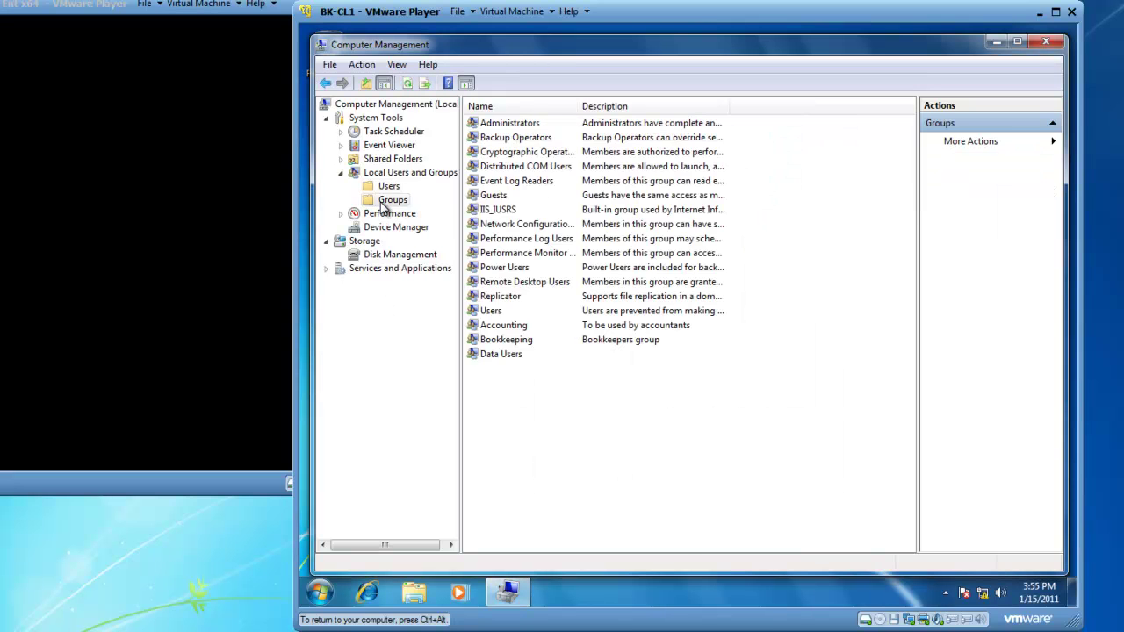
double_click(508, 341)
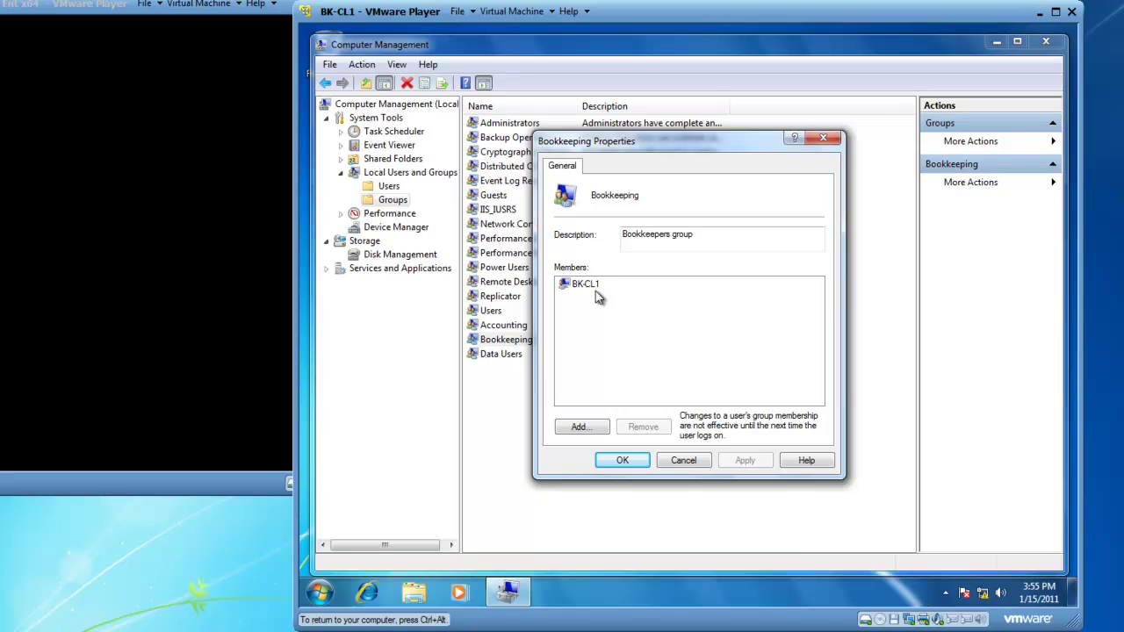
left_click(624, 462)
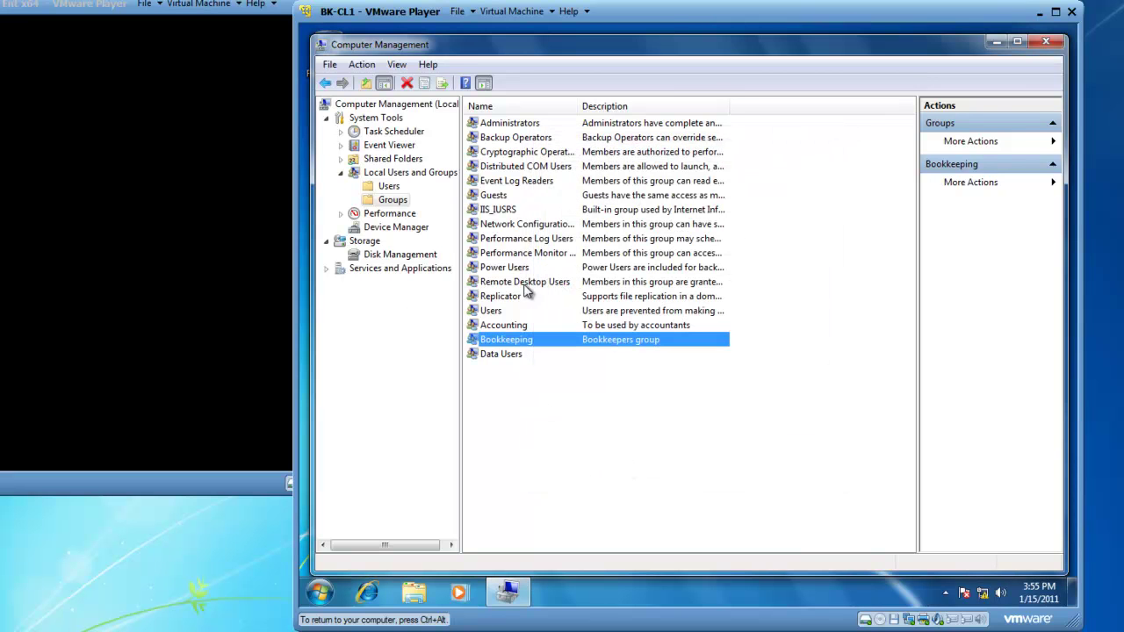
left_click(1046, 42)
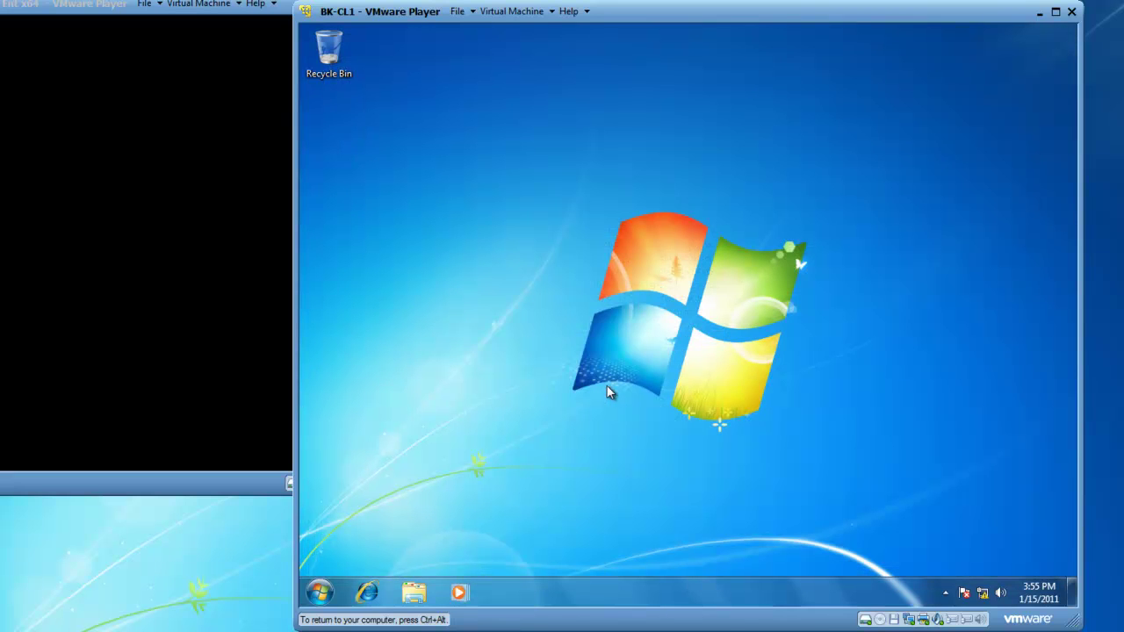